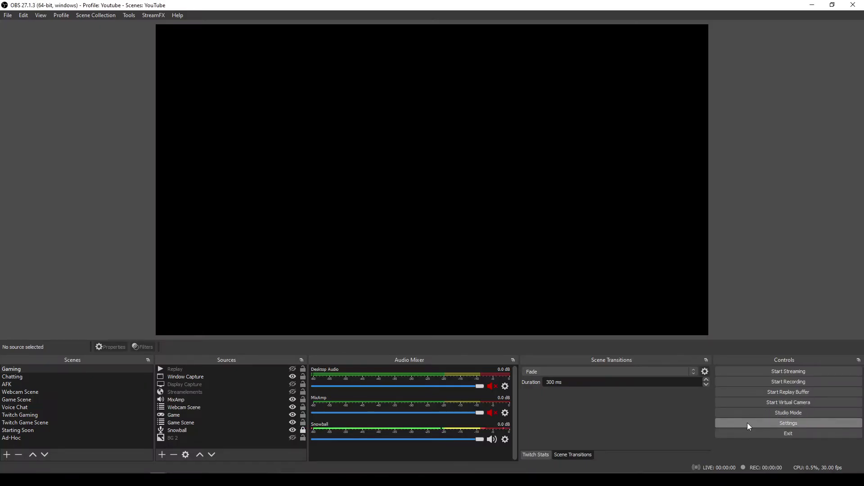
Step: Confirm the Twitch VOD Track is audio track 2 in Output > Streaming settings, then save
left_click(748, 424)
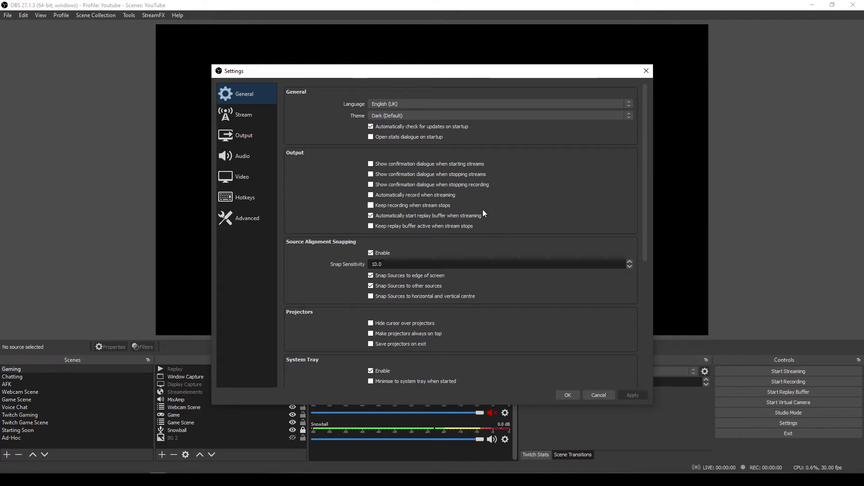
left_click(246, 136)
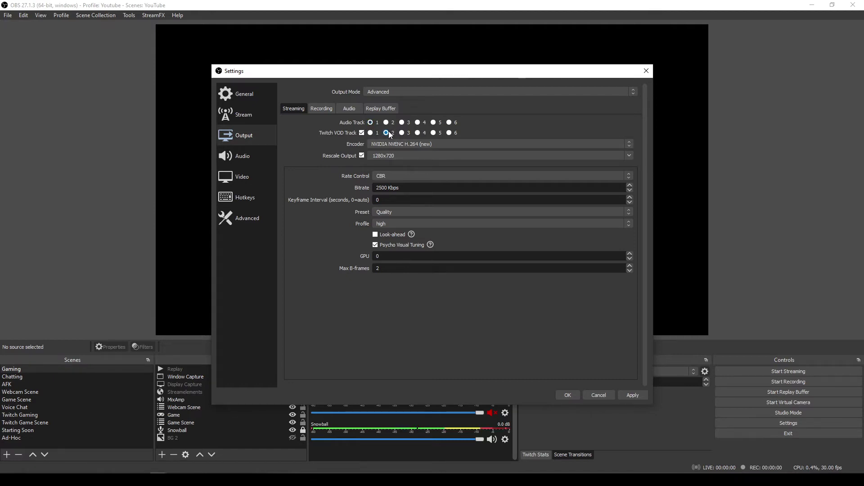
left_click(567, 395)
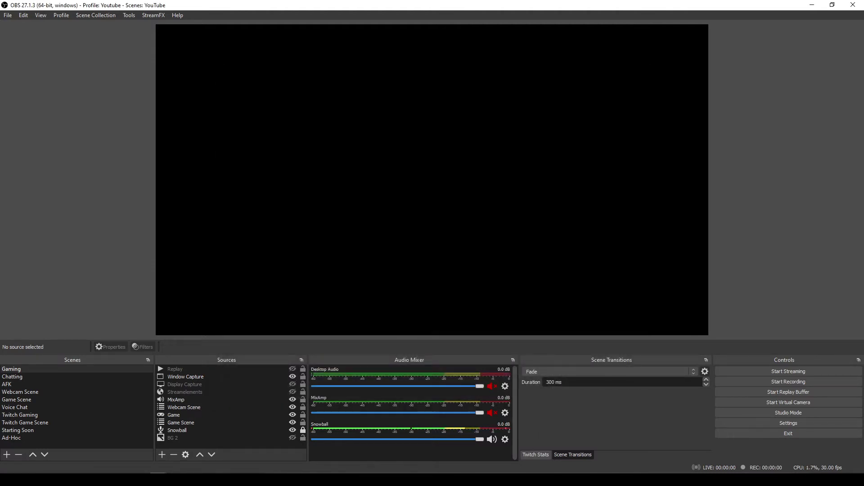
Step: In Advanced Audio Properties, uncheck Track 2 for the Snowball microphone
left_click(505, 413)
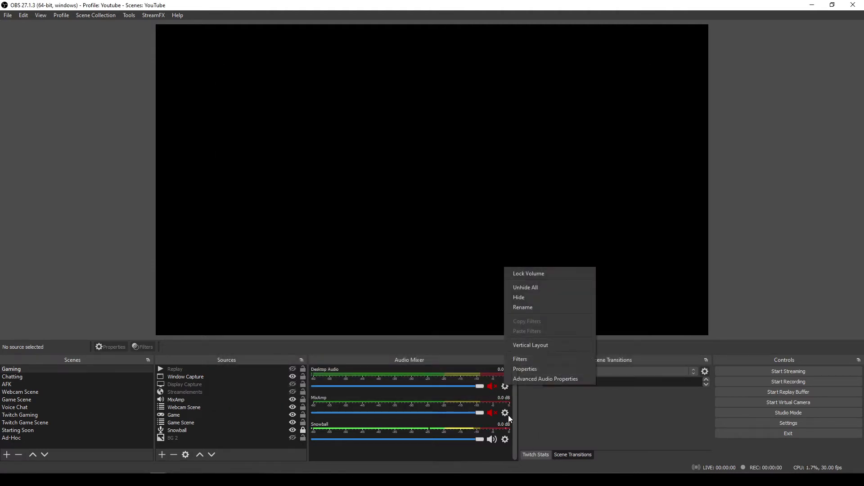
left_click(505, 439)
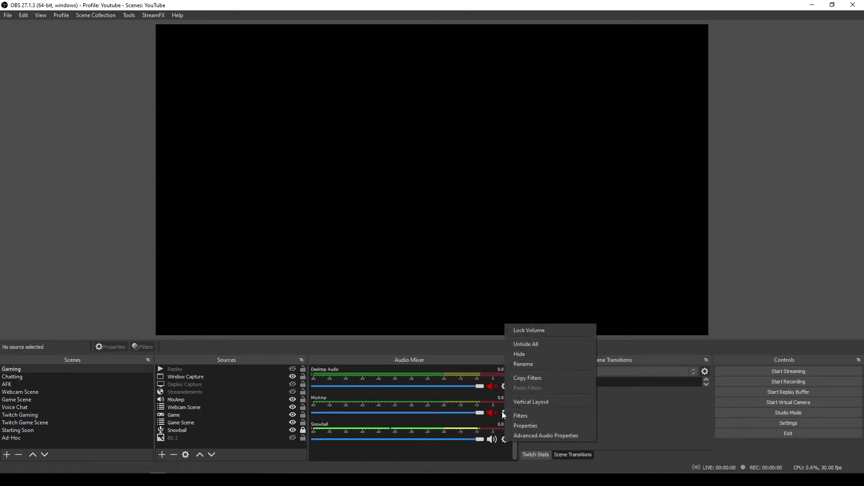
left_click(620, 430)
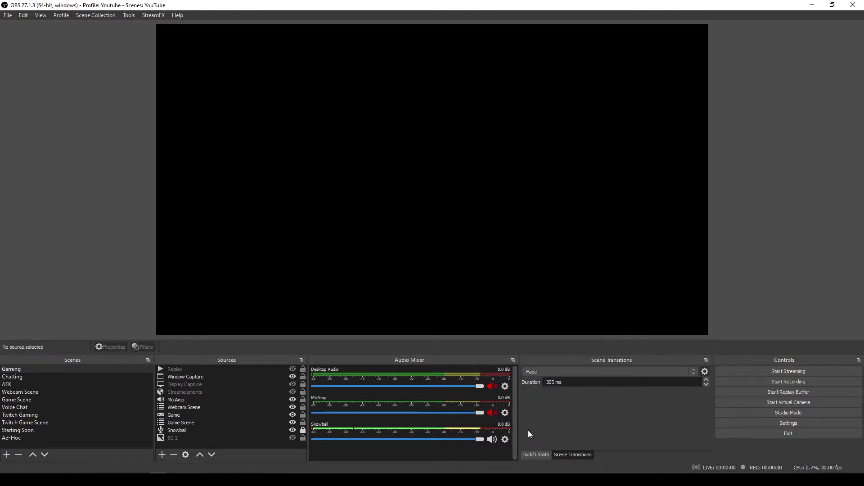
left_click(505, 387)
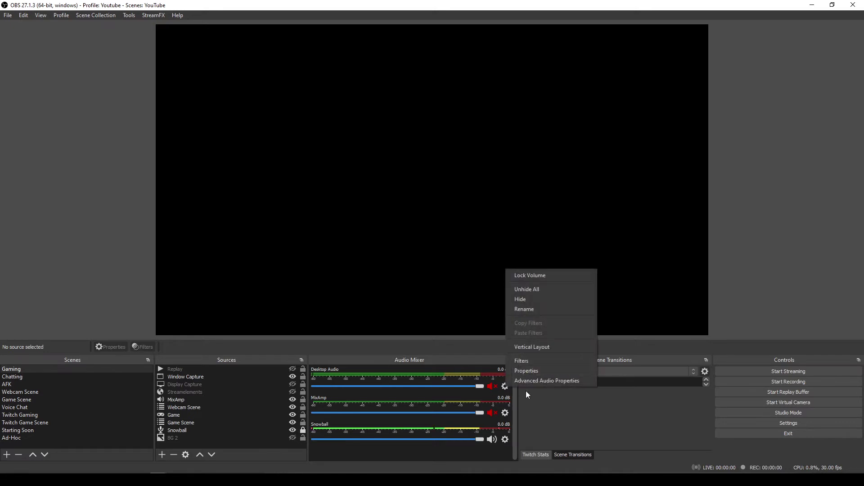
left_click(521, 382)
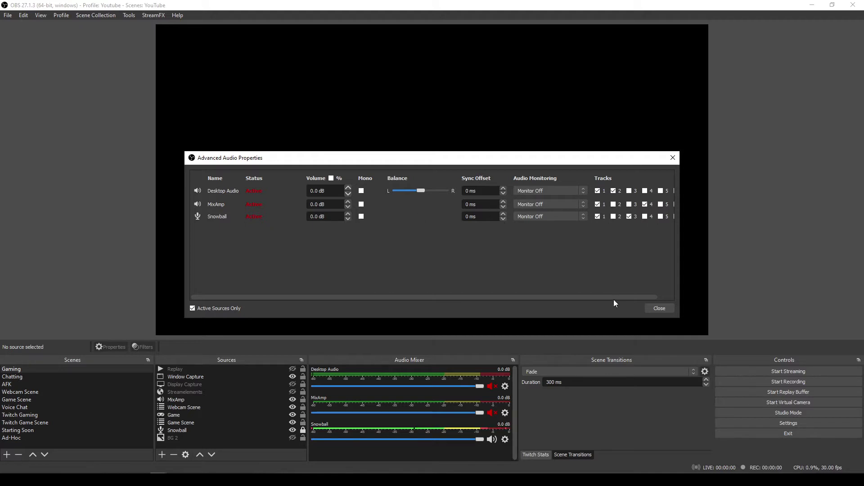
left_click_drag(612, 298, 652, 304)
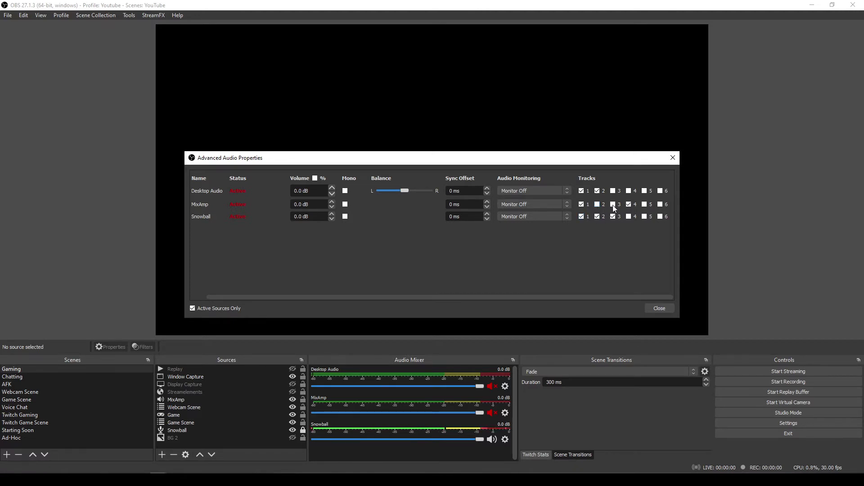
left_click(598, 217)
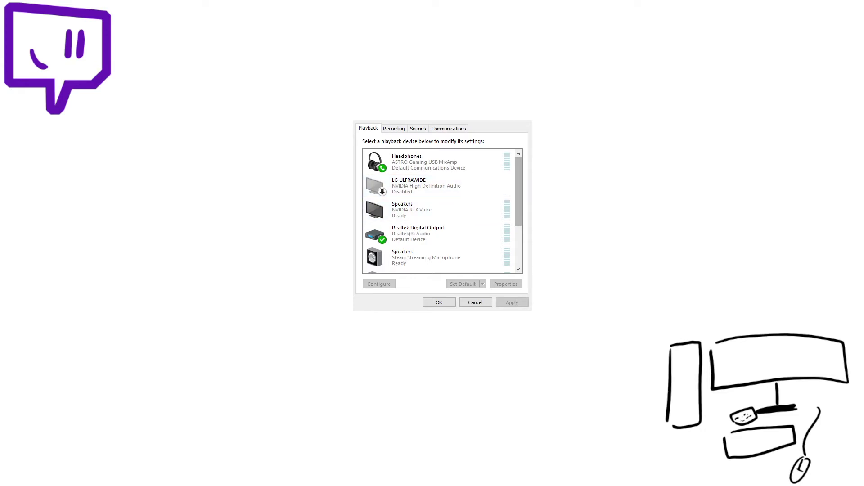
Step: On the Playback tab, alternate the selection between Headphones and Realtek Digital Output
left_click(458, 241)
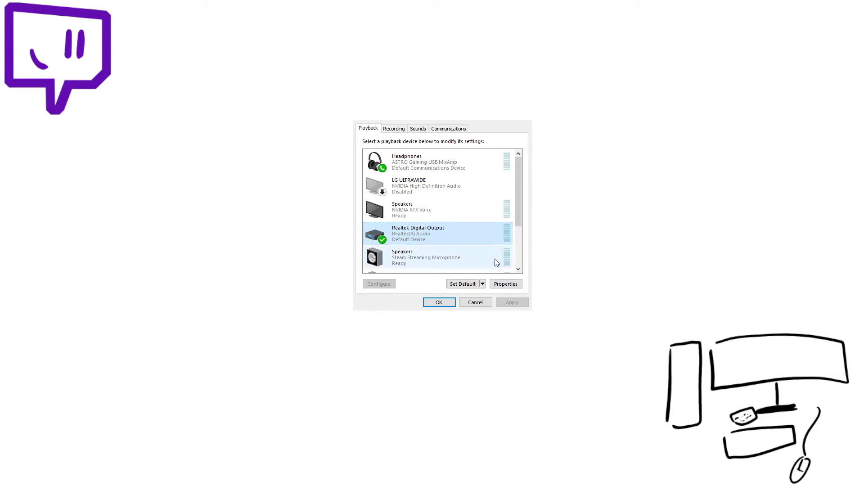
left_click(428, 163)
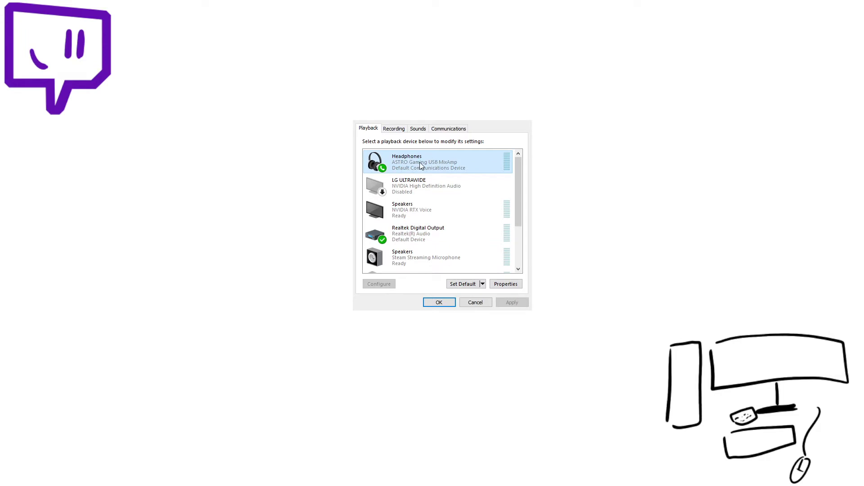
left_click(440, 229)
left_click(448, 164)
left_click(437, 230)
left_click(469, 166)
left_click(458, 236)
left_click(458, 156)
left_click(452, 228)
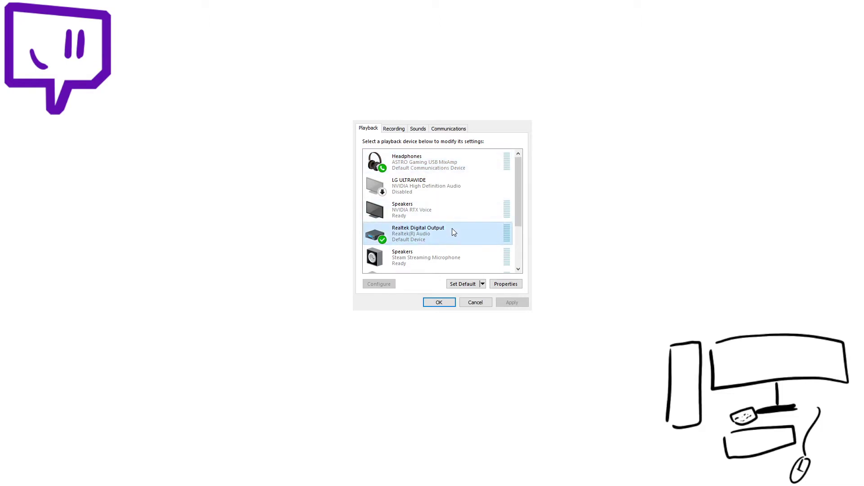
left_click(445, 166)
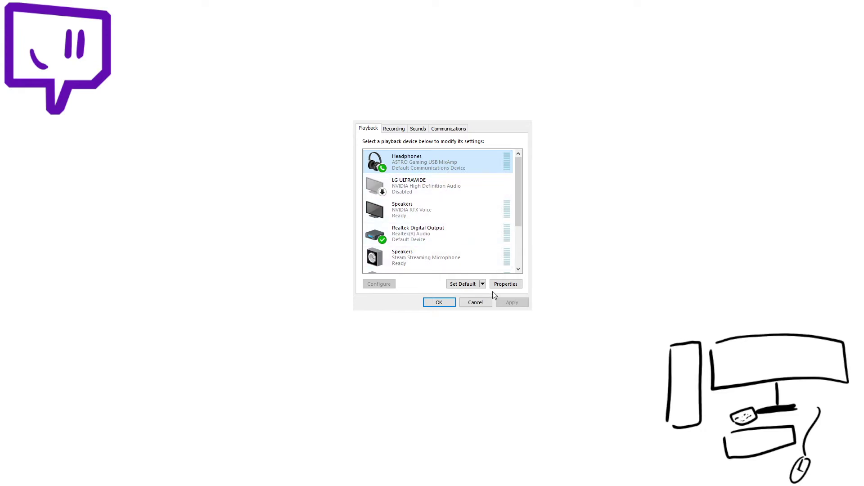
left_click(455, 238)
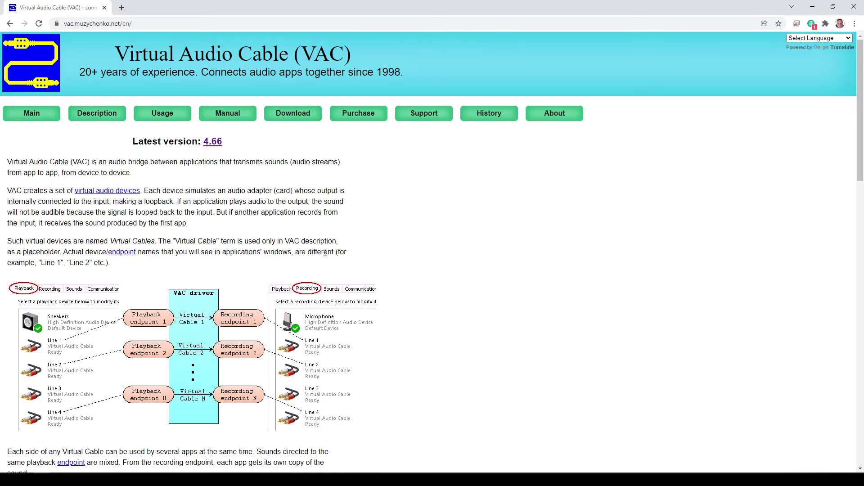
Step: Check the Virtual Audio Cable licence prices on the Purchase page, including the $30 Home license
scroll(325, 252, "down", 1)
scroll(325, 252, "up", 1)
left_click(347, 119)
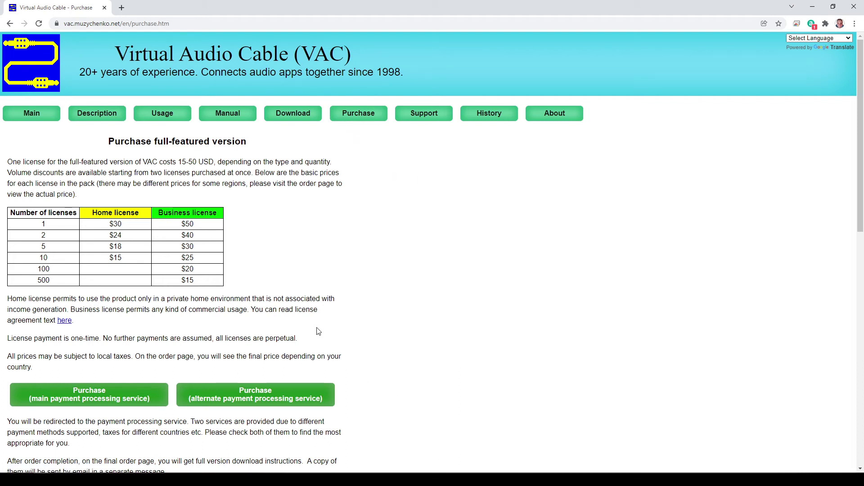
left_click_drag(133, 228, 104, 227)
left_click(409, 245)
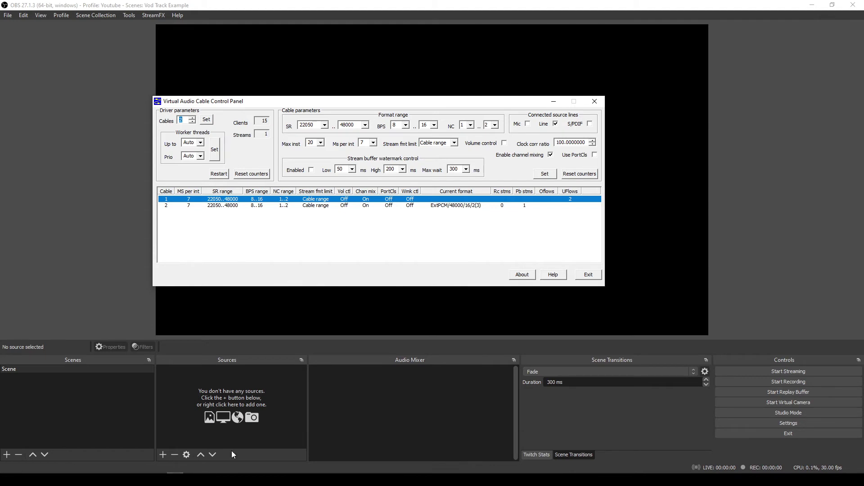
Step: In the VAC Control Panel, confirm two cables exist, with Line 2 listed as a playback device
left_click_drag(318, 103, 375, 83)
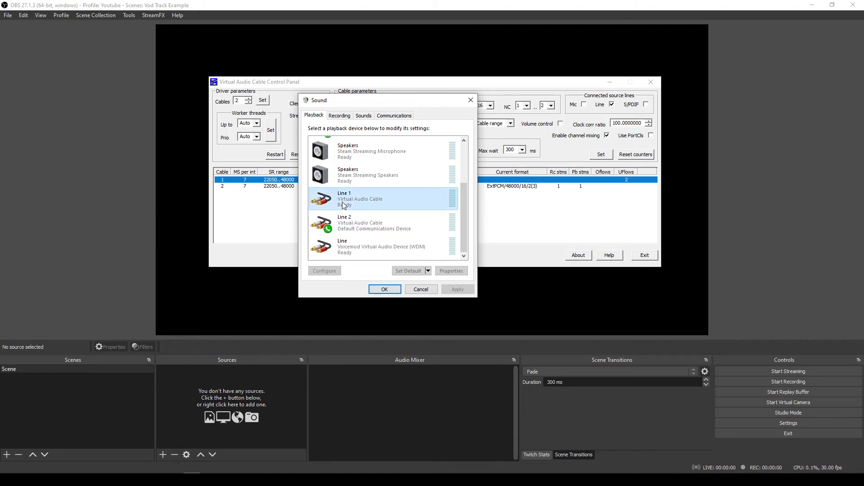
left_click(348, 216)
key("Escape")
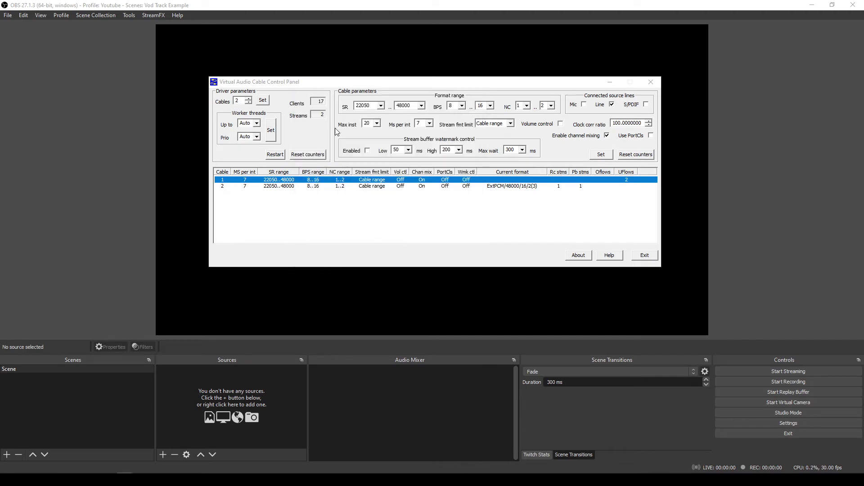
left_click(655, 257)
Step: Add an Audio Output Capture named 'System Sounds' using Line 1 (Virtual Audio Cable)
left_click(655, 257)
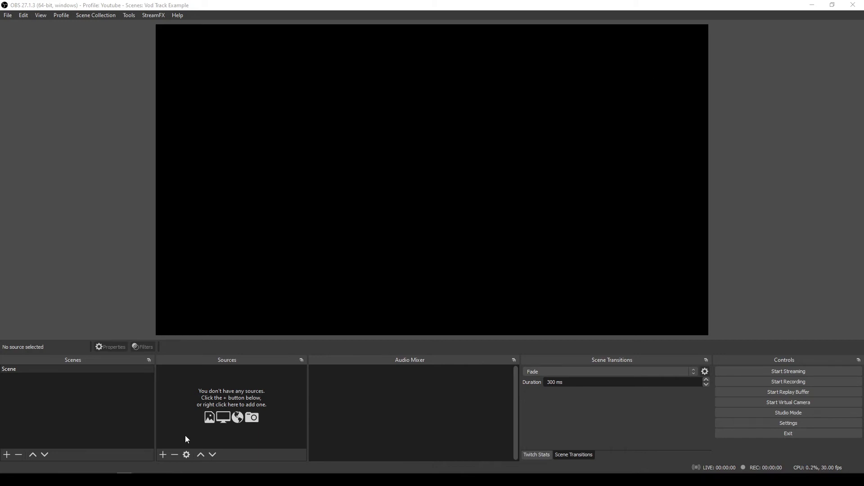
left_click(162, 455)
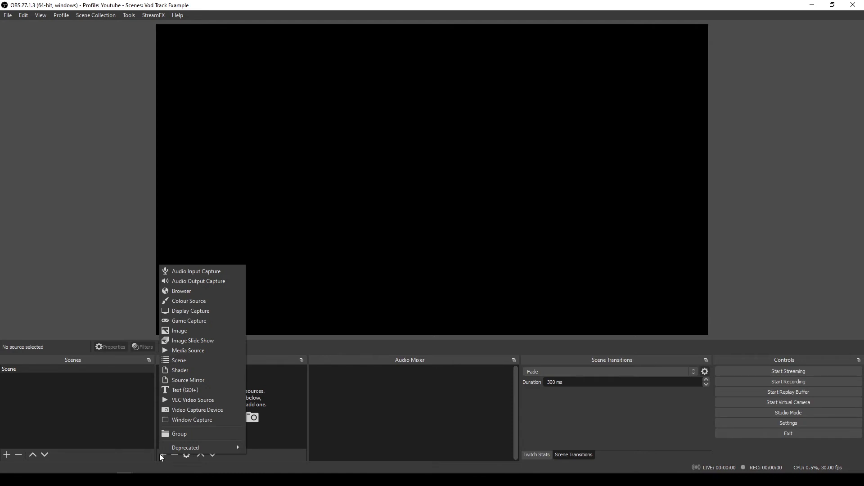
left_click(198, 283)
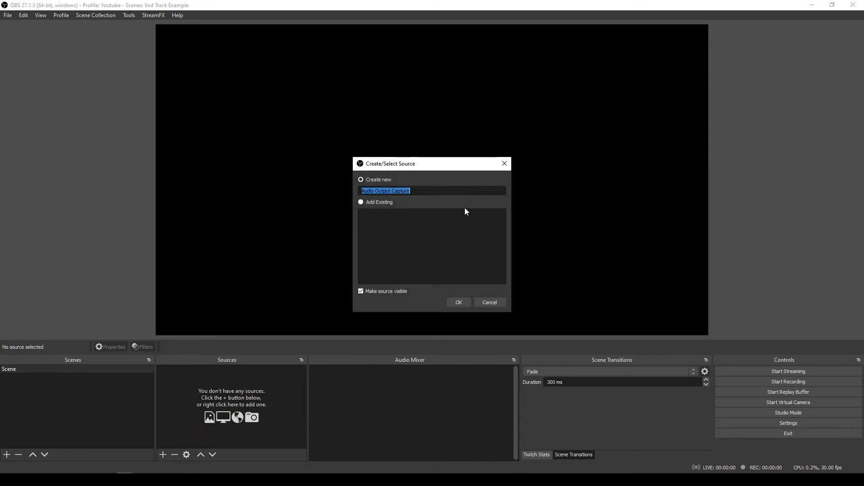
type("Game Sound")
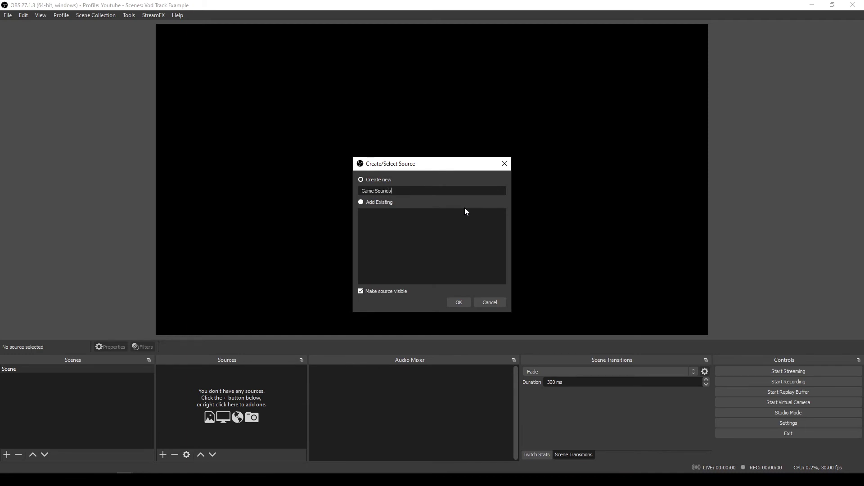
type("s")
key("ctrl+a")
type("System Sounds")
left_click(459, 302)
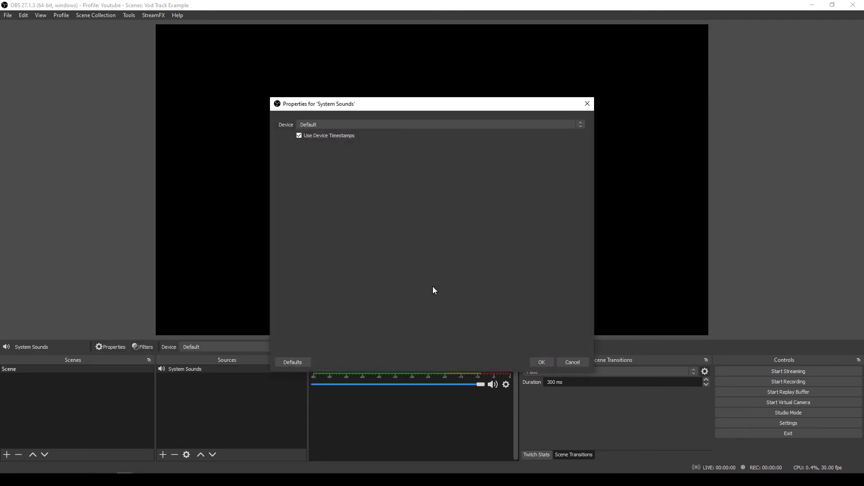
left_click(400, 124)
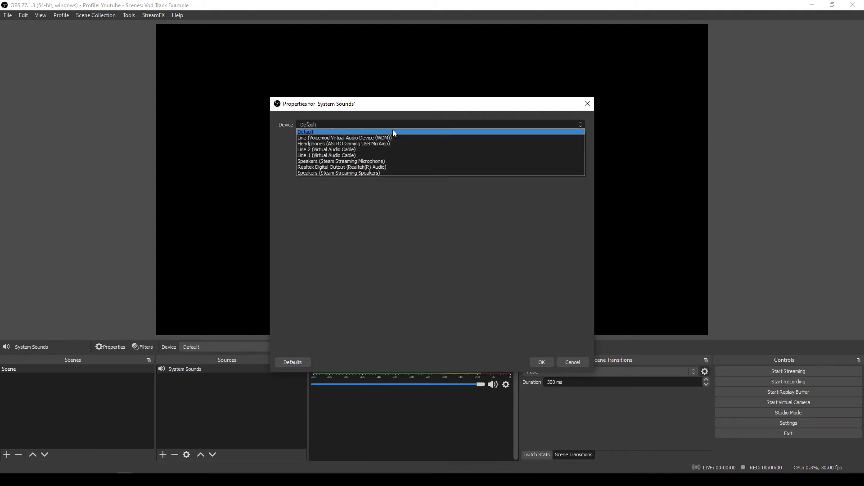
left_click(366, 155)
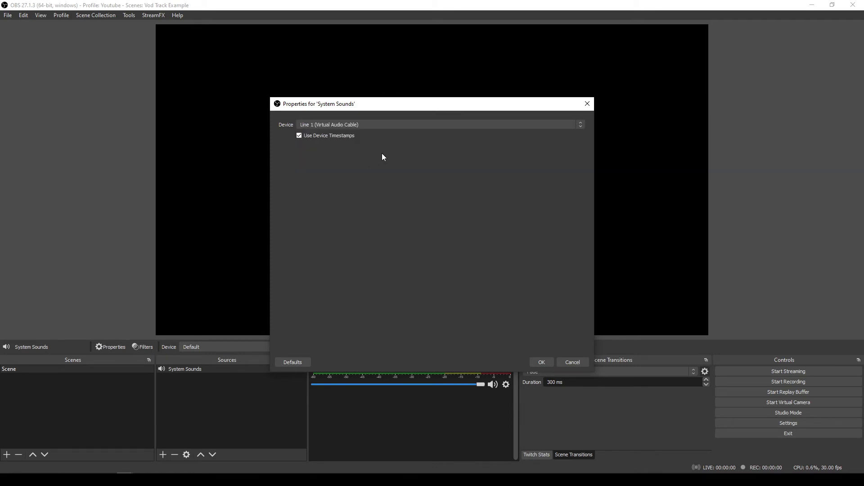
left_click(541, 363)
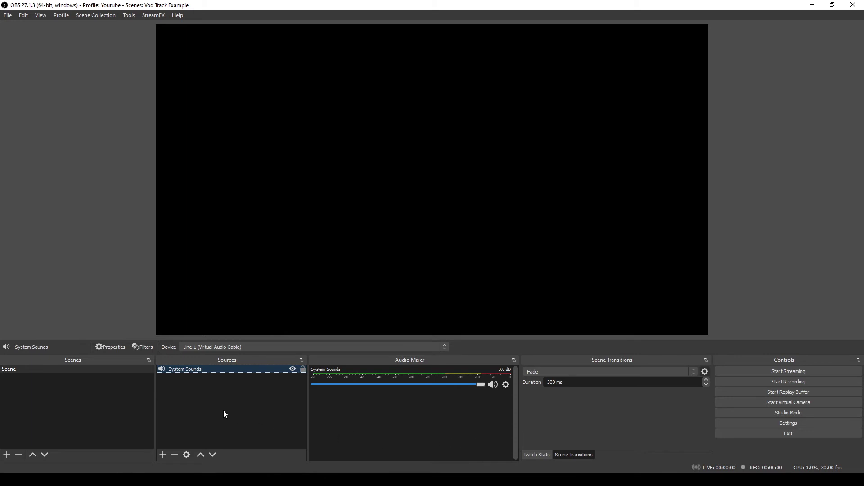
Step: Add an Audio Output Capture named 'Music' using Line 2 (Virtual Audio Cable)
left_click(163, 455)
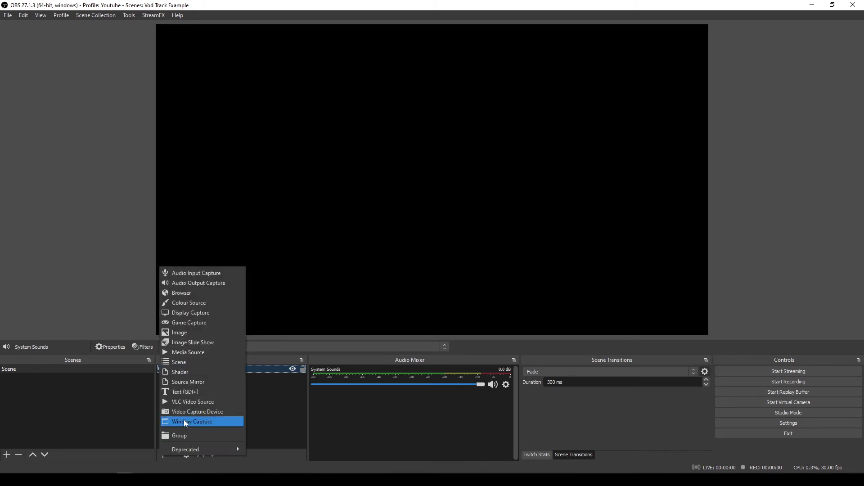
left_click(210, 283)
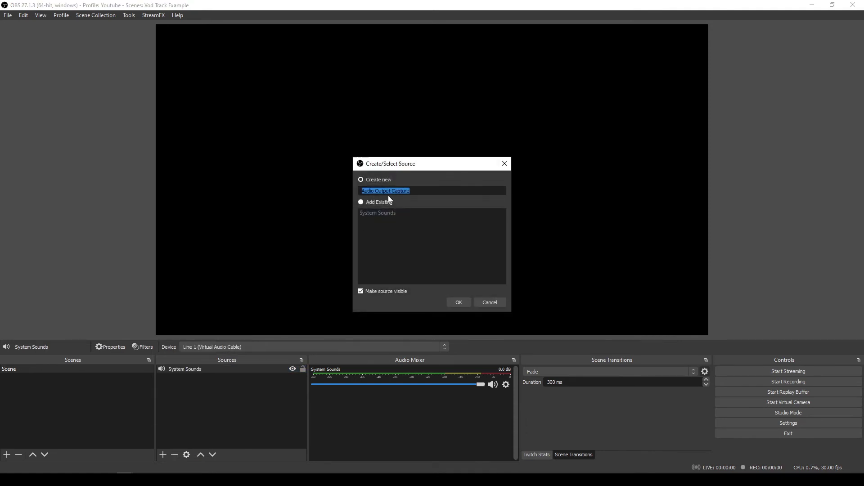
type("Music")
left_click(458, 304)
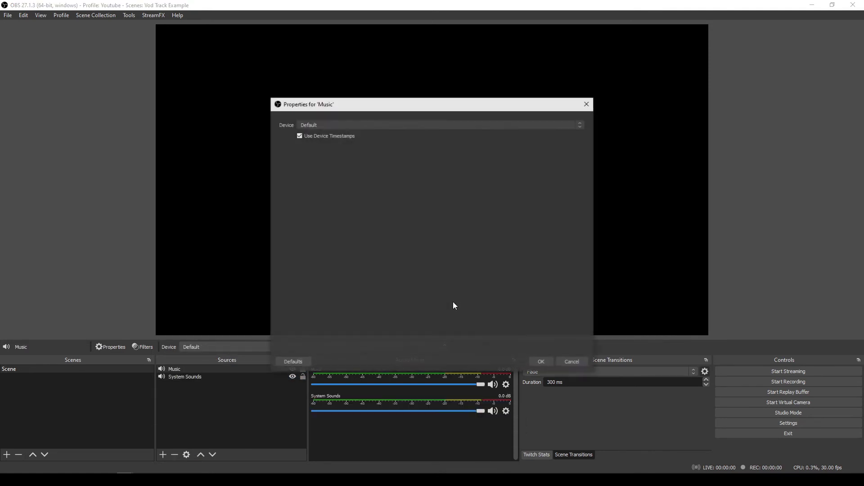
left_click(342, 124)
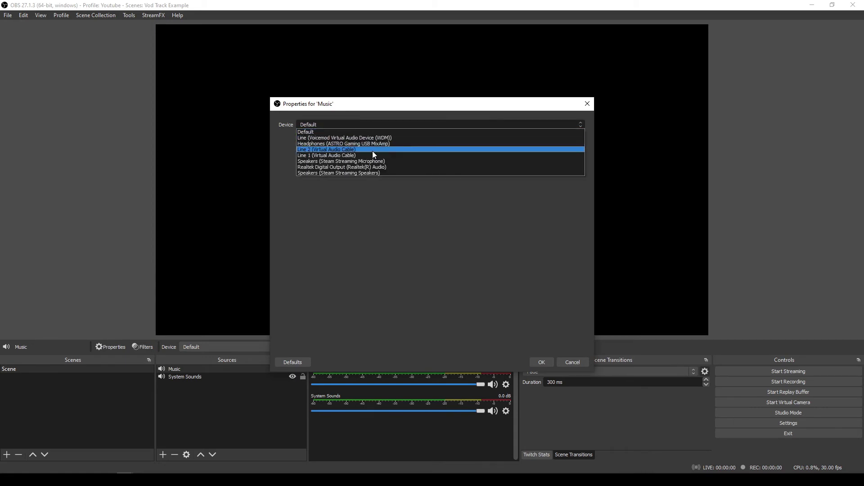
left_click(372, 150)
left_click(550, 360)
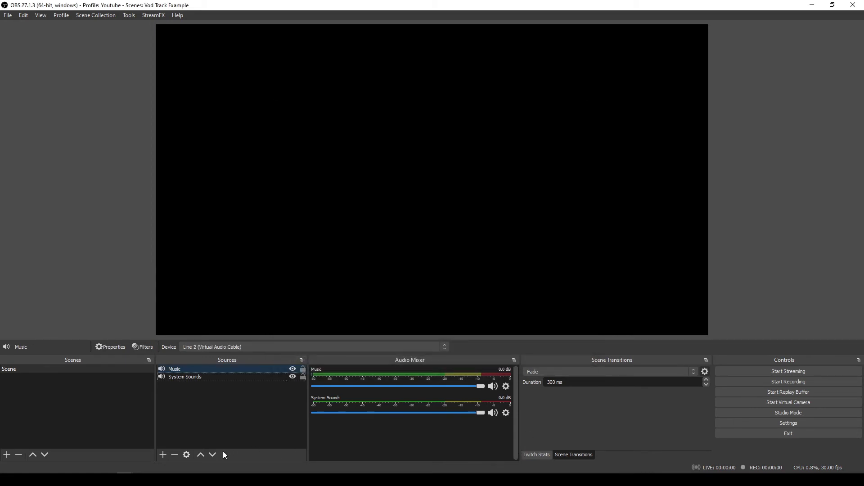
Step: Add an Audio Input Capture named 'Mic' using Microphone (Blue Snowball)
left_click(163, 454)
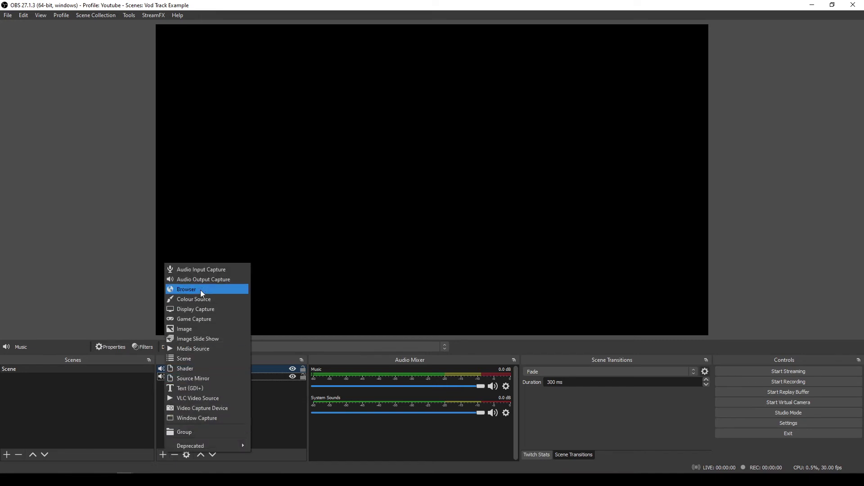
left_click(201, 270)
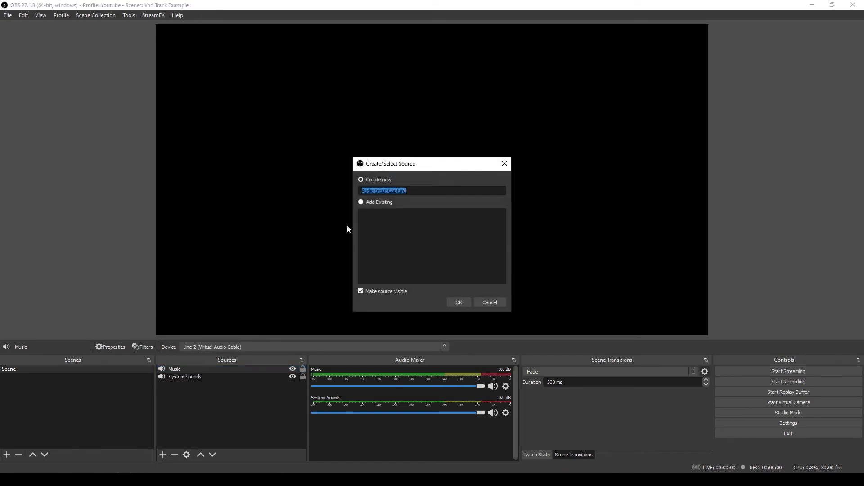
type("Mic")
left_click(460, 303)
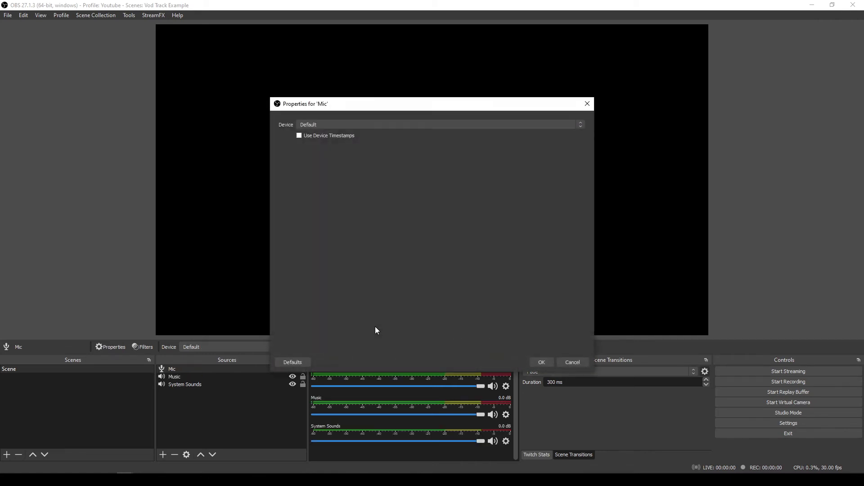
left_click(364, 123)
left_click(351, 154)
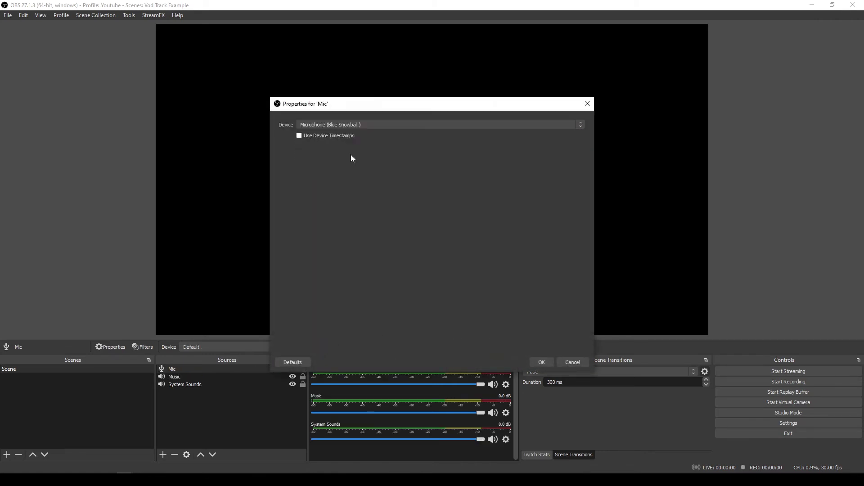
left_click(542, 363)
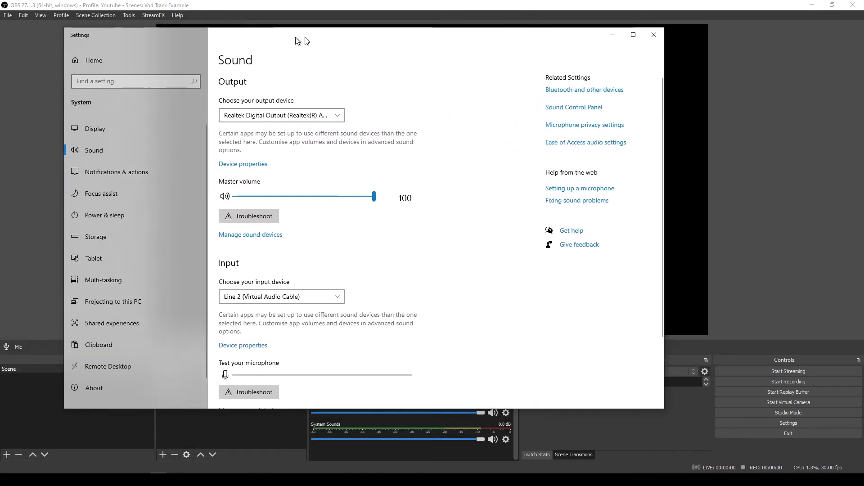
Step: Scroll the Windows Sound settings page down to Advanced sound options
scroll(466, 211, "down", 3)
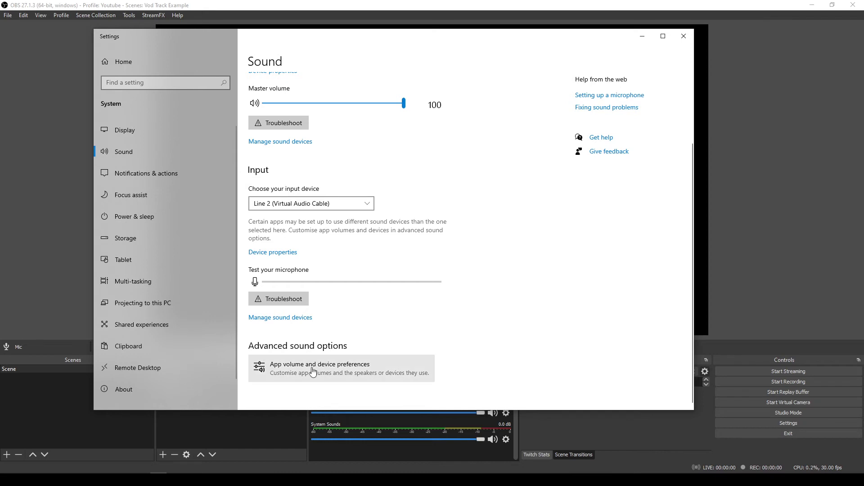
Step: In App volume and device preferences, set Spotify Music's output to Line 2 (Virtual Audio Cable)
left_click(347, 368)
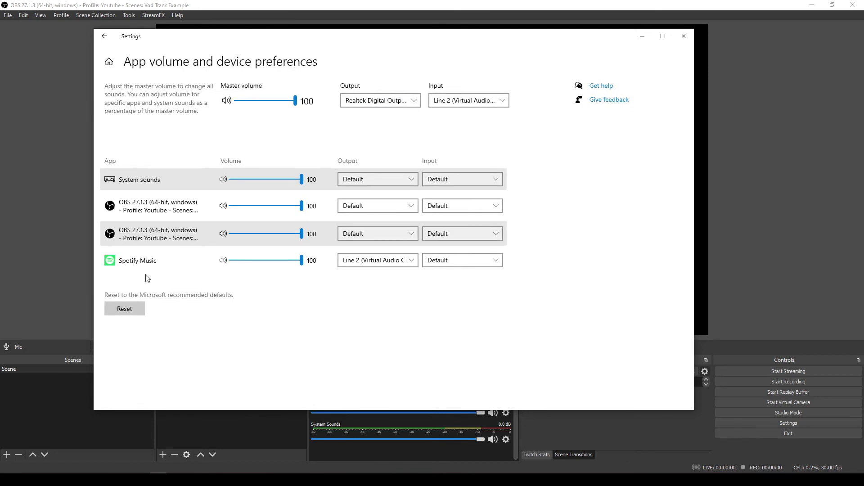
left_click(382, 269)
left_click(372, 214)
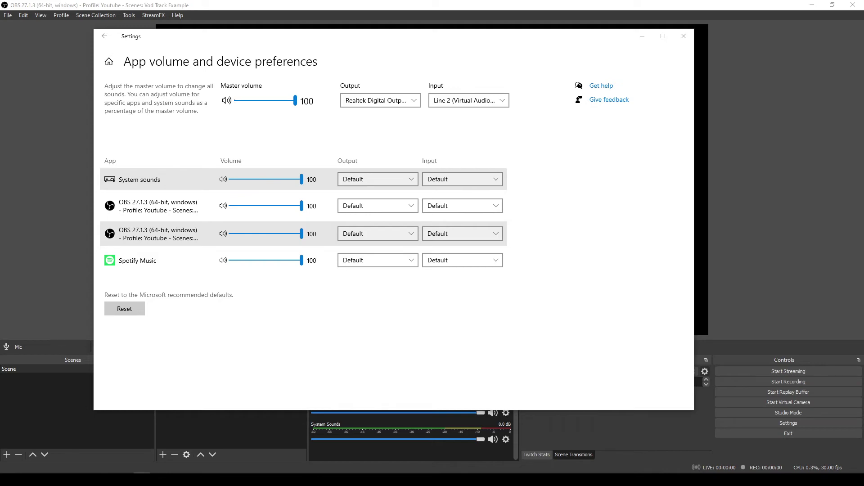
left_click_drag(507, 35, 749, 48)
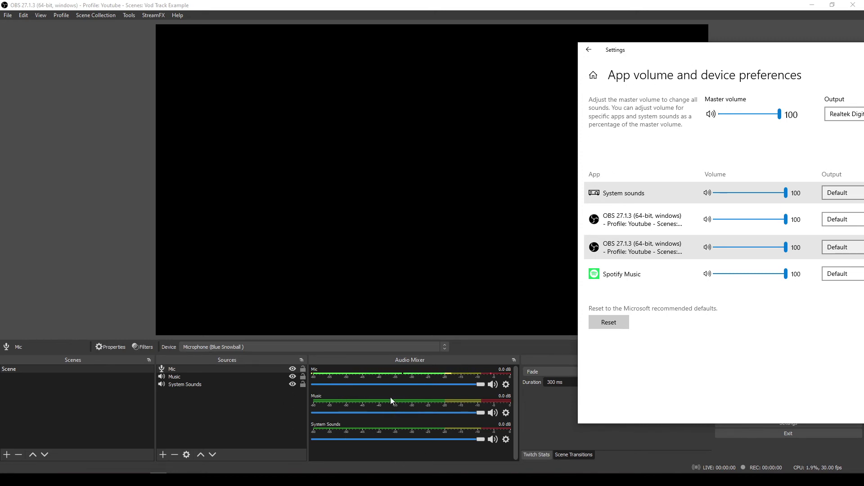
left_click_drag(648, 53, 295, 32)
left_click(538, 254)
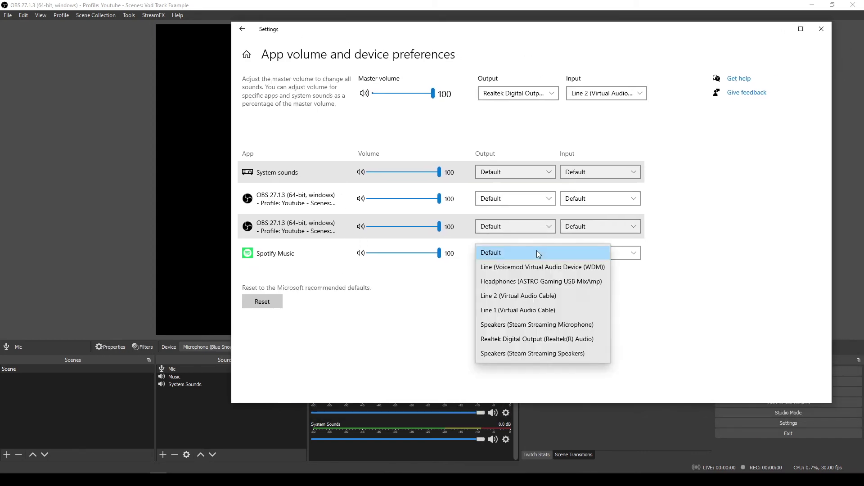
left_click(527, 297)
left_click(668, 411)
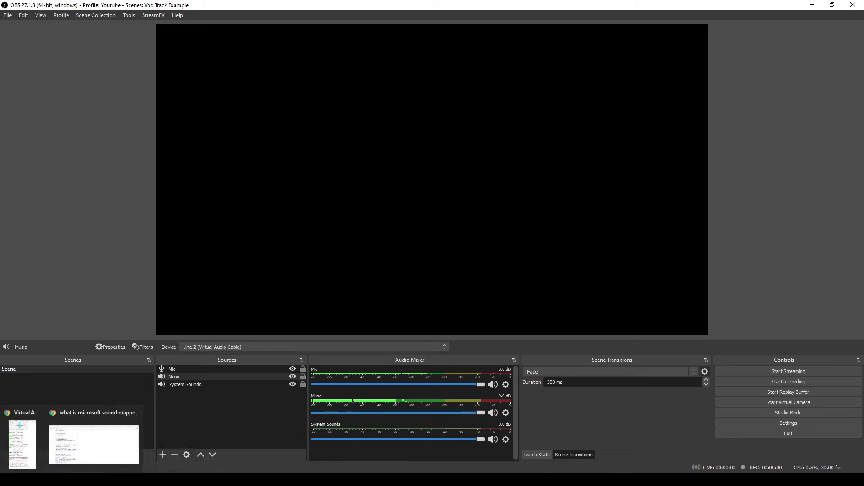
Step: Choose Line 1 (Virtual Audio Cable) as the Windows output device and return to OBS
mouse_move(125, 480)
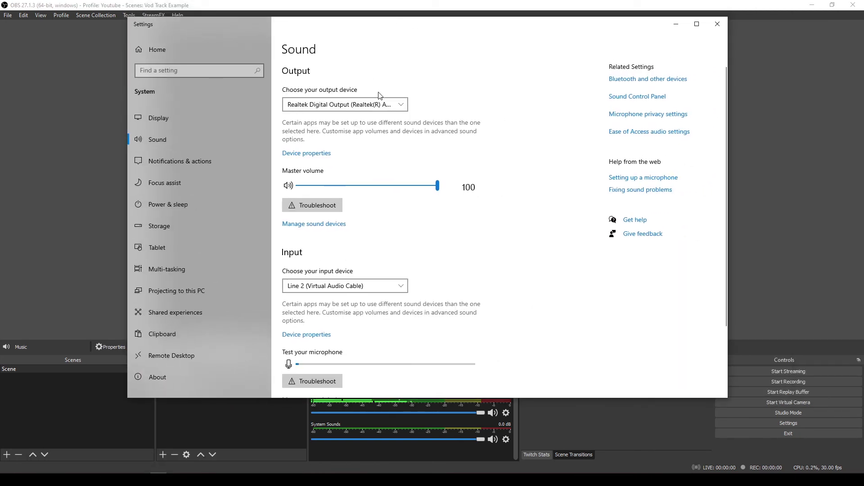
left_click(382, 103)
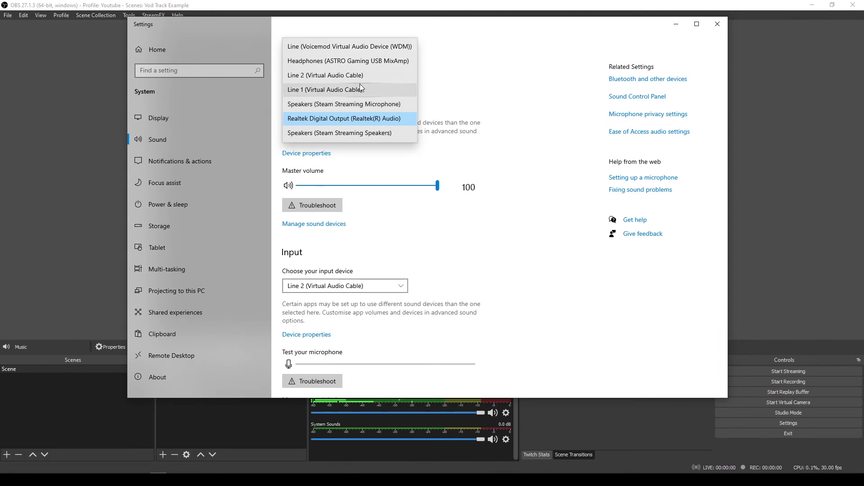
left_click(339, 93)
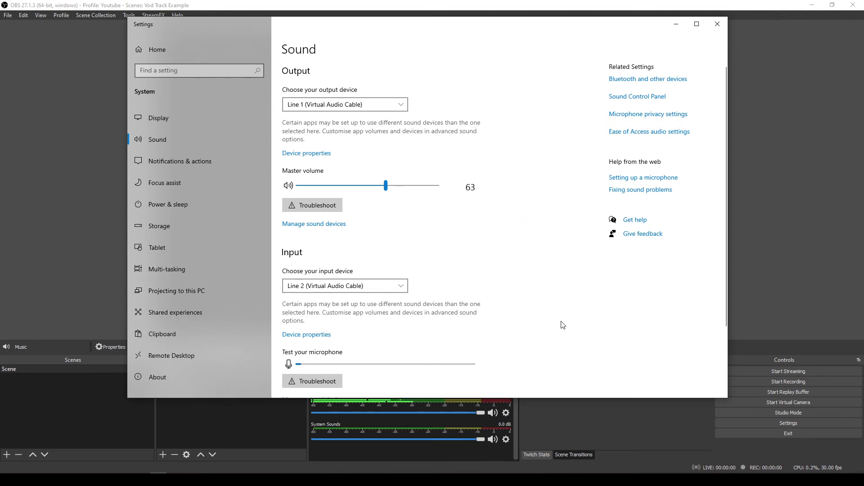
left_click(617, 420)
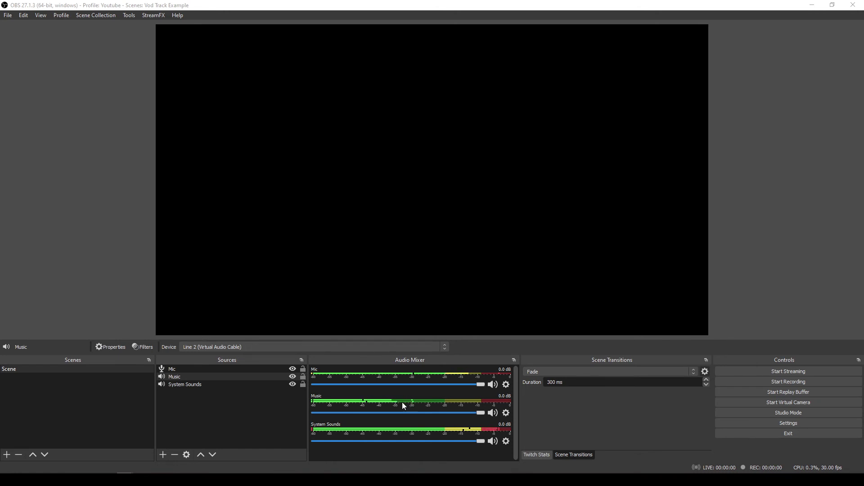
Step: In Settings > Output > Streaming, enable the Twitch VOD Track on track 2 and confirm with OK
left_click(749, 424)
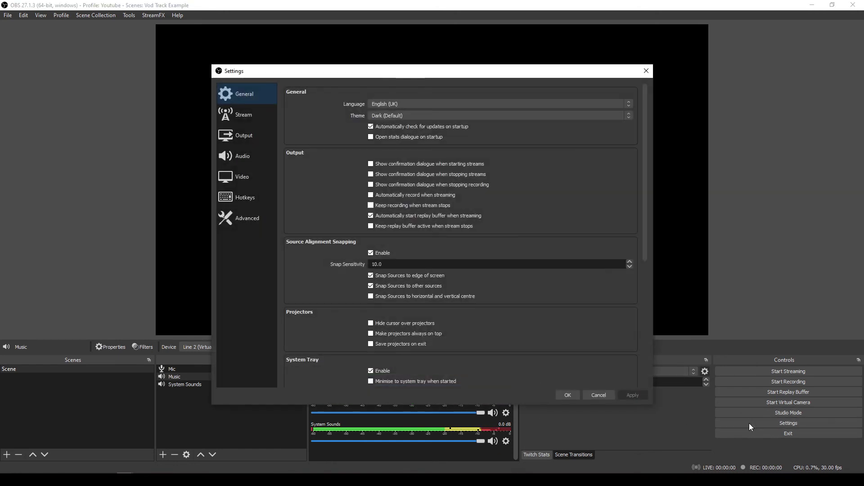
left_click(241, 157)
left_click(245, 136)
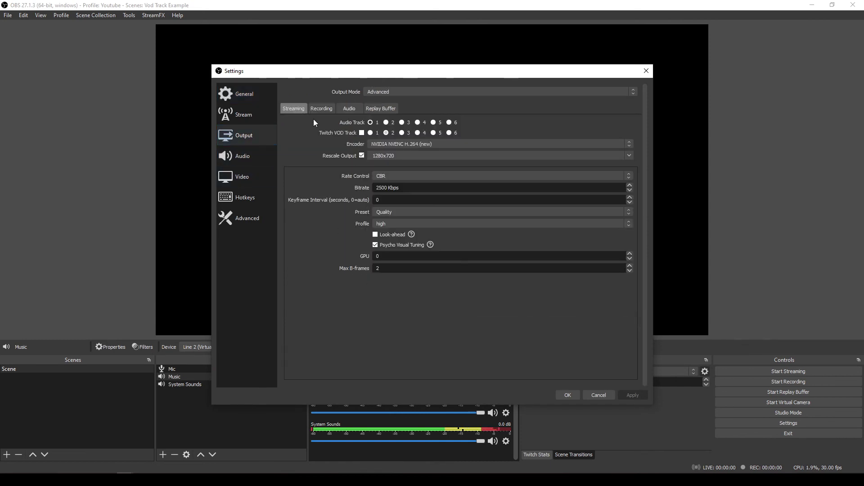
left_click(361, 133)
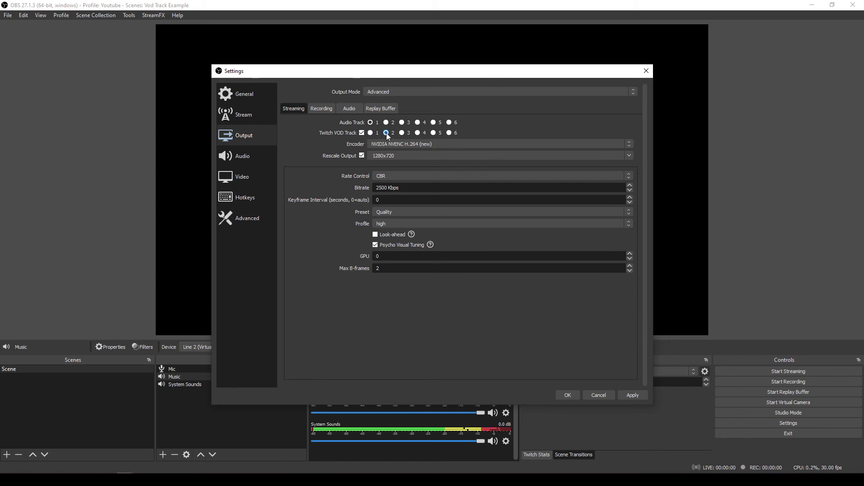
left_click(576, 392)
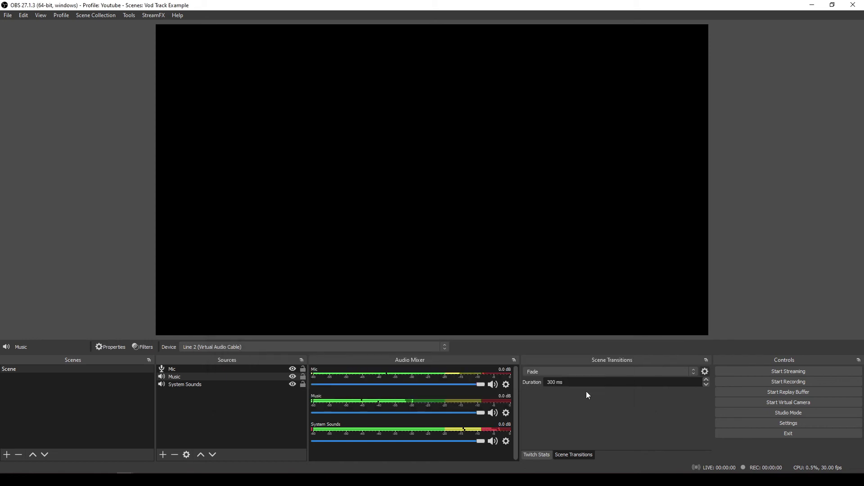
Step: In Advanced Audio Properties, untick tracks 3–5 for Mic and System Sounds, and tracks 3 and 5 for Music
left_click(506, 386)
left_click(517, 380)
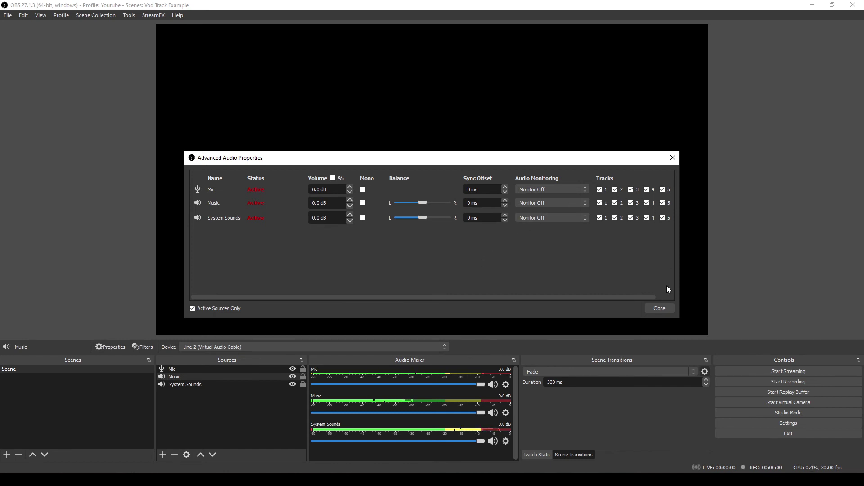
left_click_drag(651, 297, 671, 297)
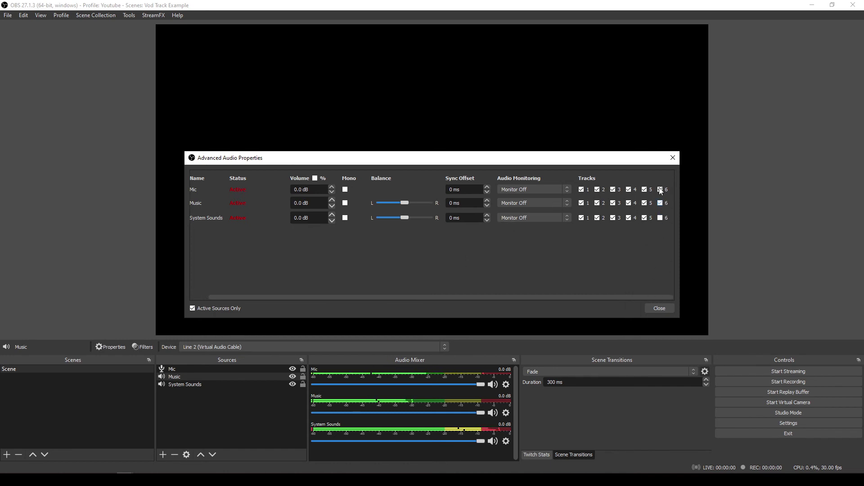
left_click(645, 190)
left_click(644, 203)
left_click(645, 218)
left_click(629, 218)
left_click(629, 190)
left_click(613, 190)
left_click(614, 203)
left_click(614, 218)
left_click_drag(569, 298, 551, 297)
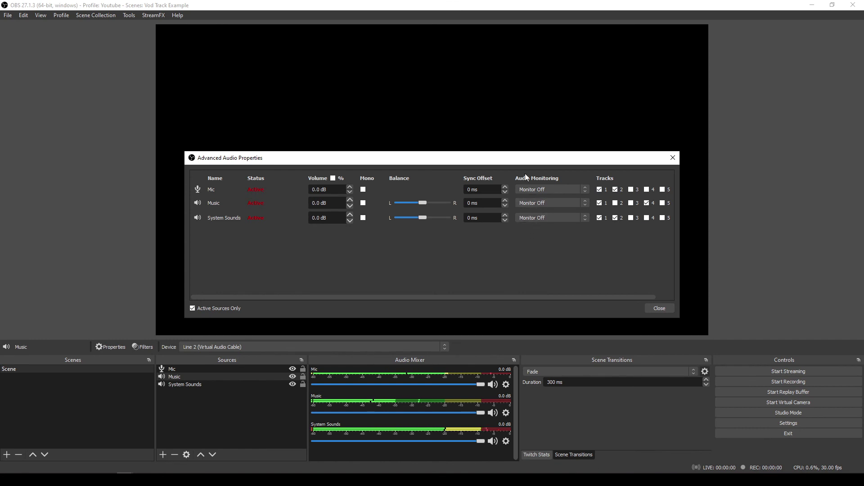
Step: Set Audio Monitoring to Monitor and Output for both Music and System Sounds
left_click(554, 199)
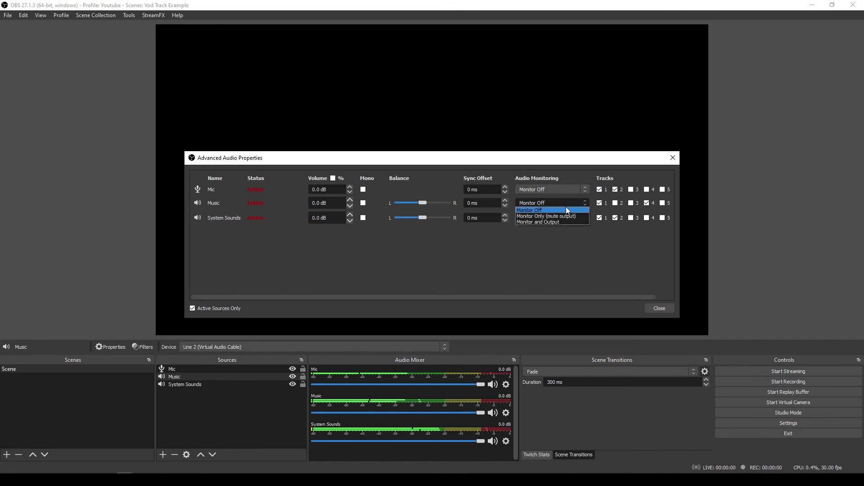
left_click(531, 222)
left_click(540, 218)
left_click(542, 236)
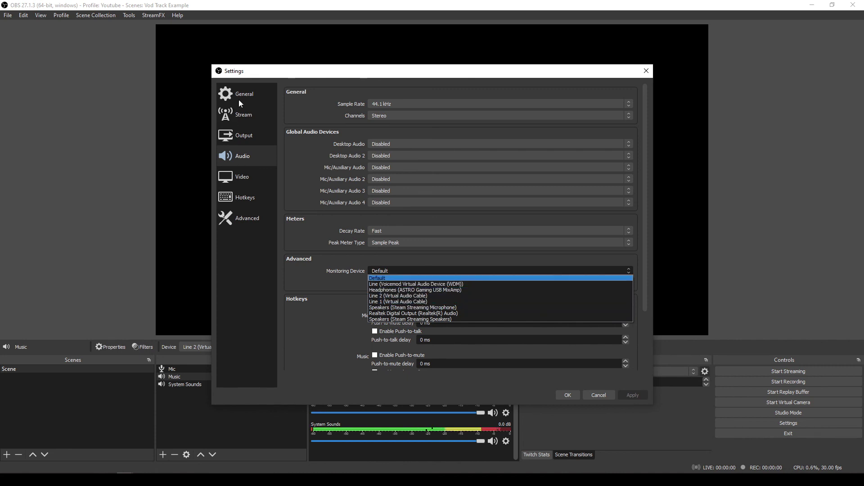
Step: Select Headphones (ASTRO Gaming USB MixAmp) as the Monitoring Device and save the settings
left_click(429, 290)
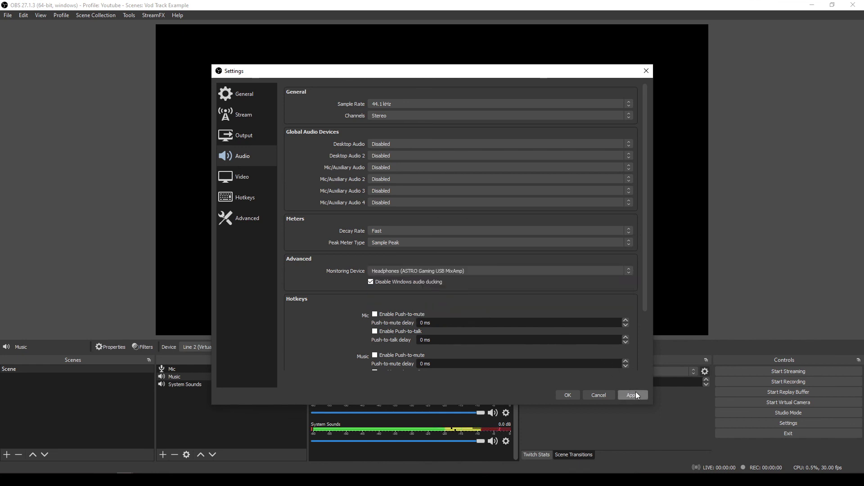
left_click(576, 395)
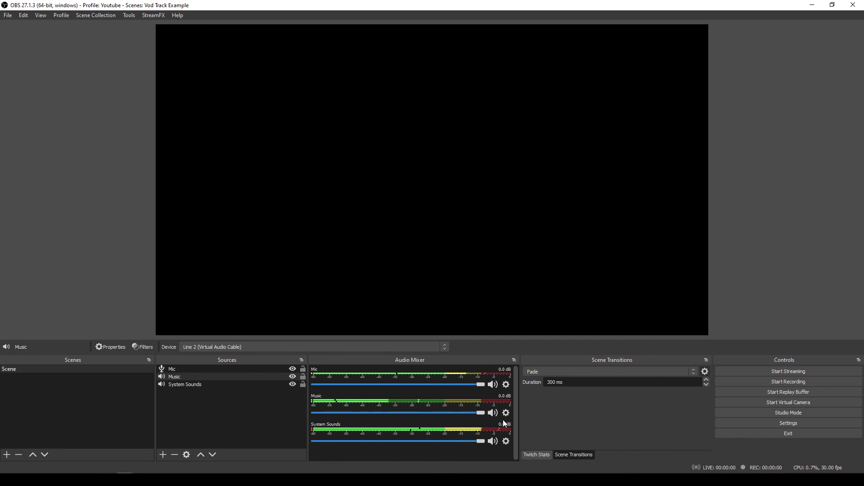
left_click(302, 364)
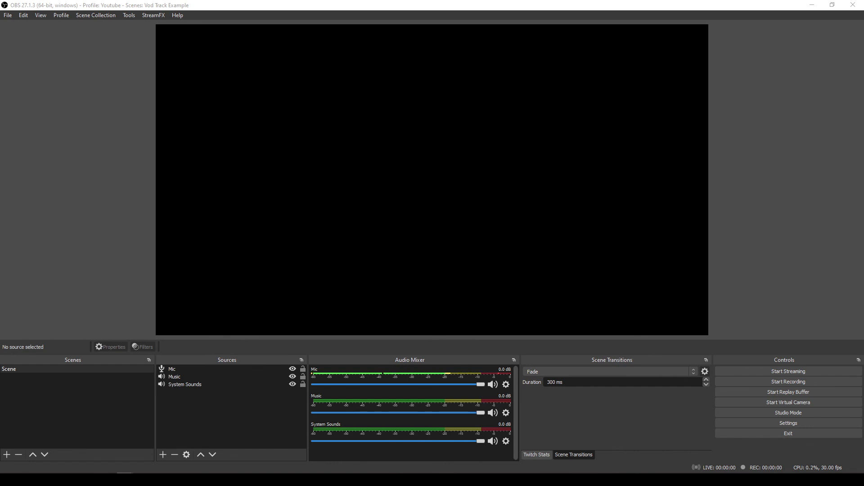
left_click(238, 377)
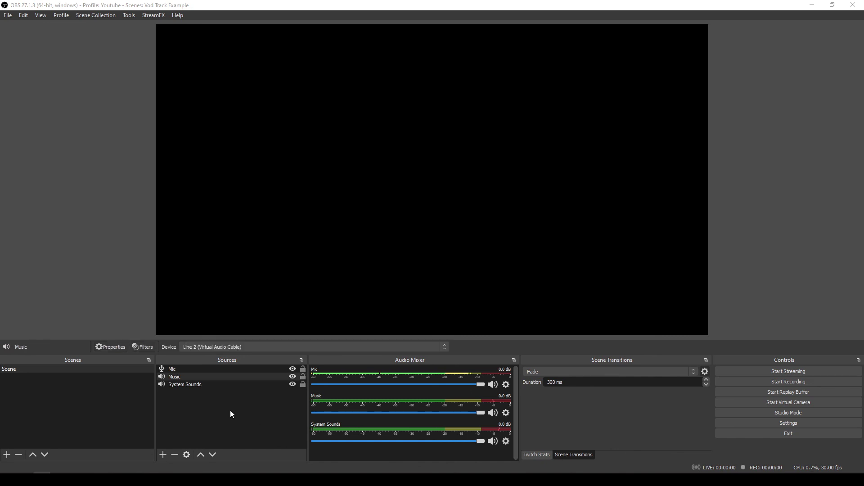